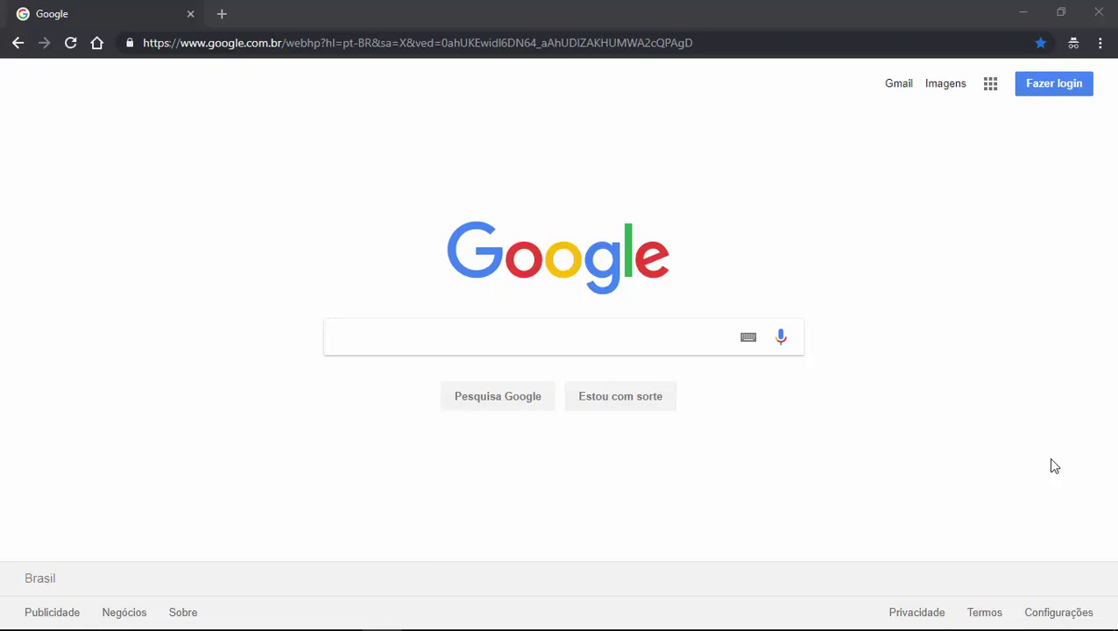
Search Google for "filmora" and open the official Wondershare Filmora website to look through its home page.
left_click(633, 340)
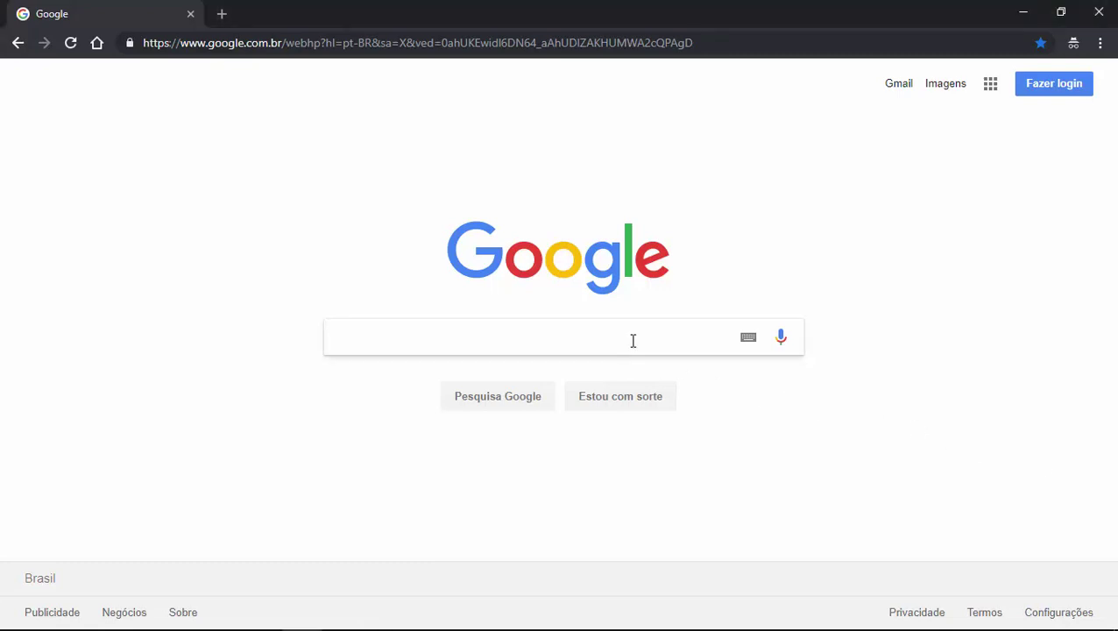
type("fil")
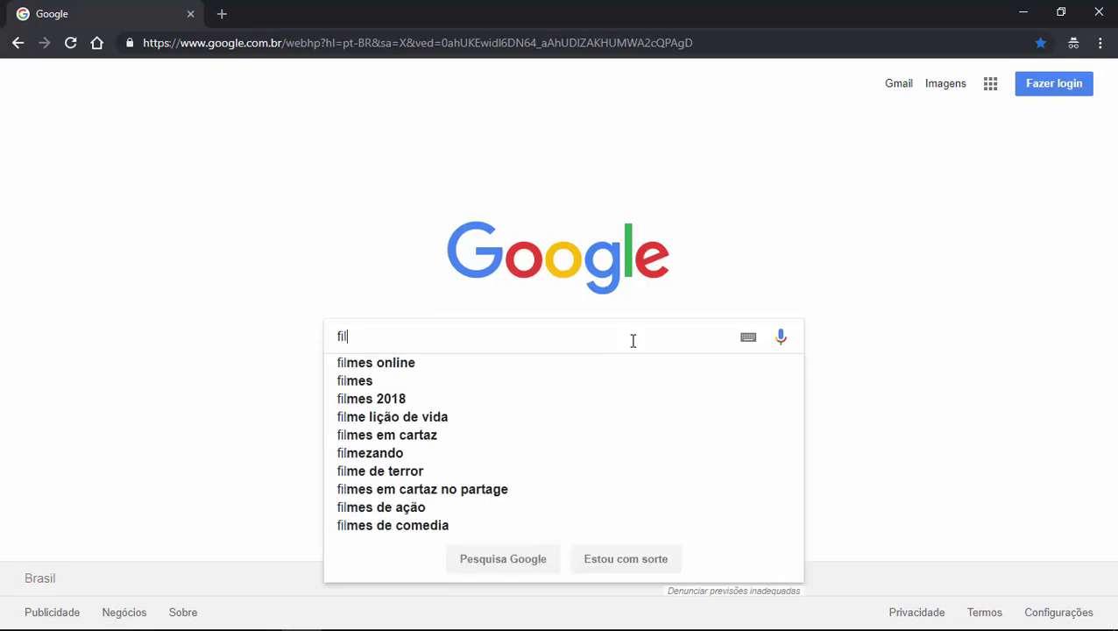
type("mora")
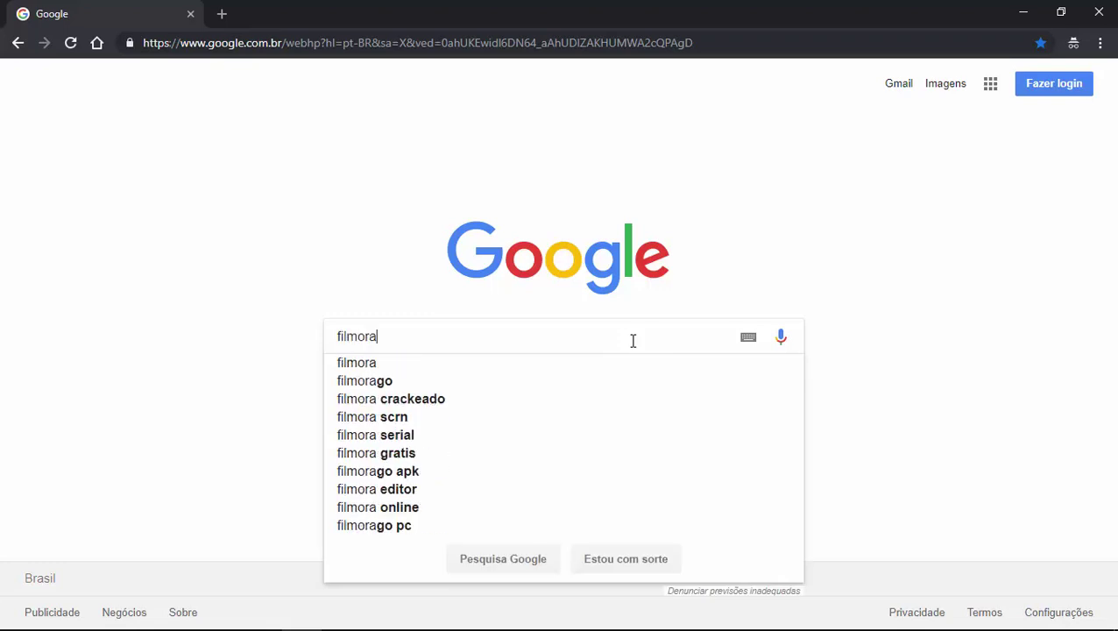
key("Return")
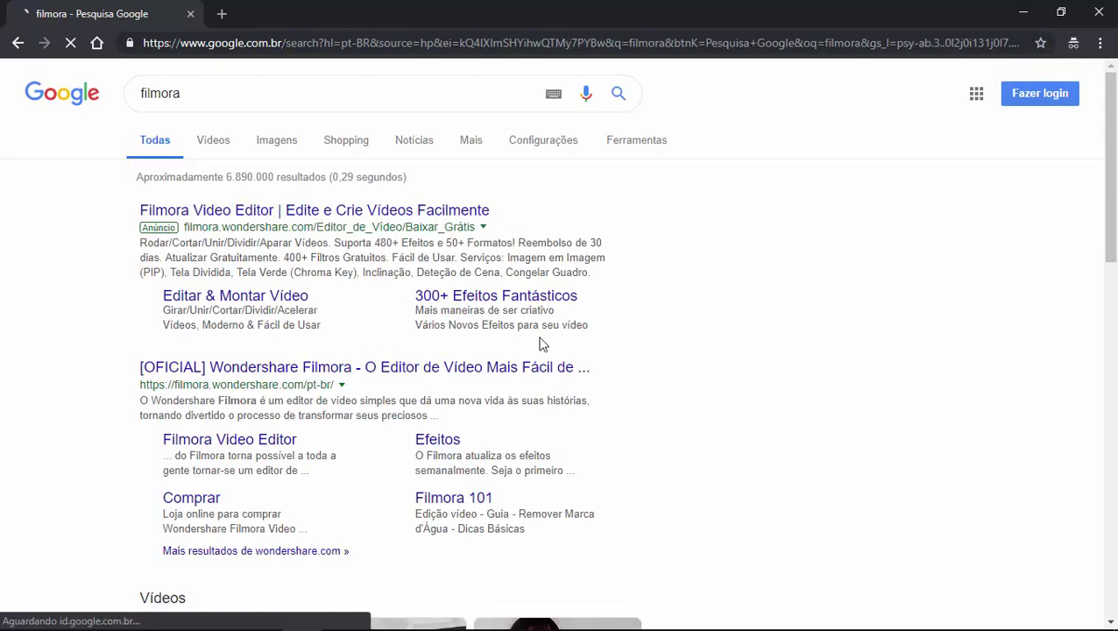
left_click(279, 368)
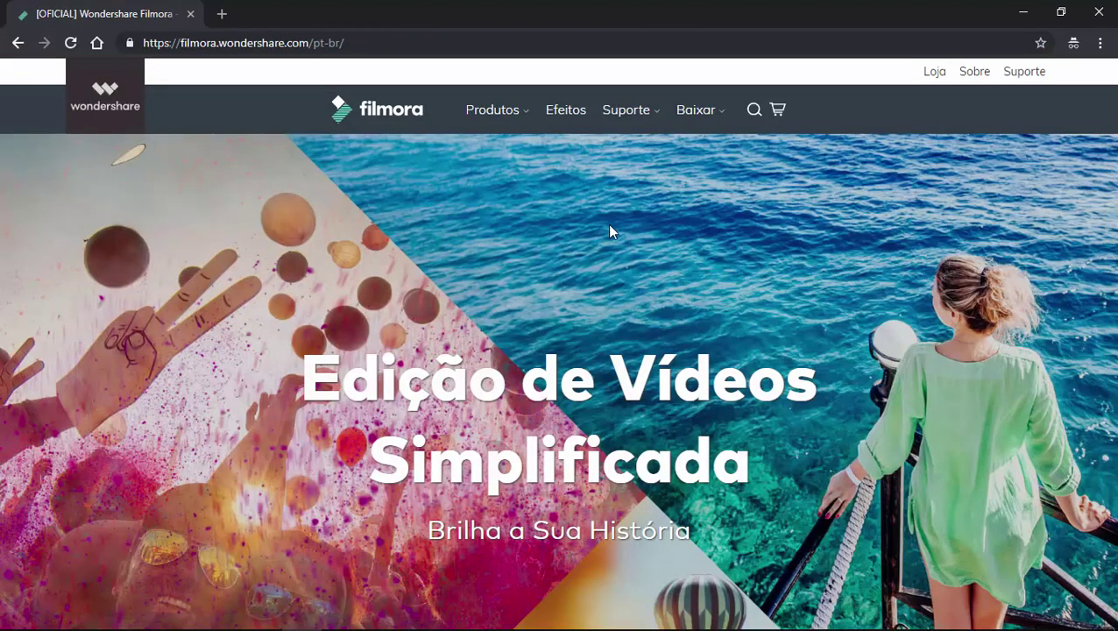
scroll(609, 224, "down", 2)
scroll(608, 224, "down", 3)
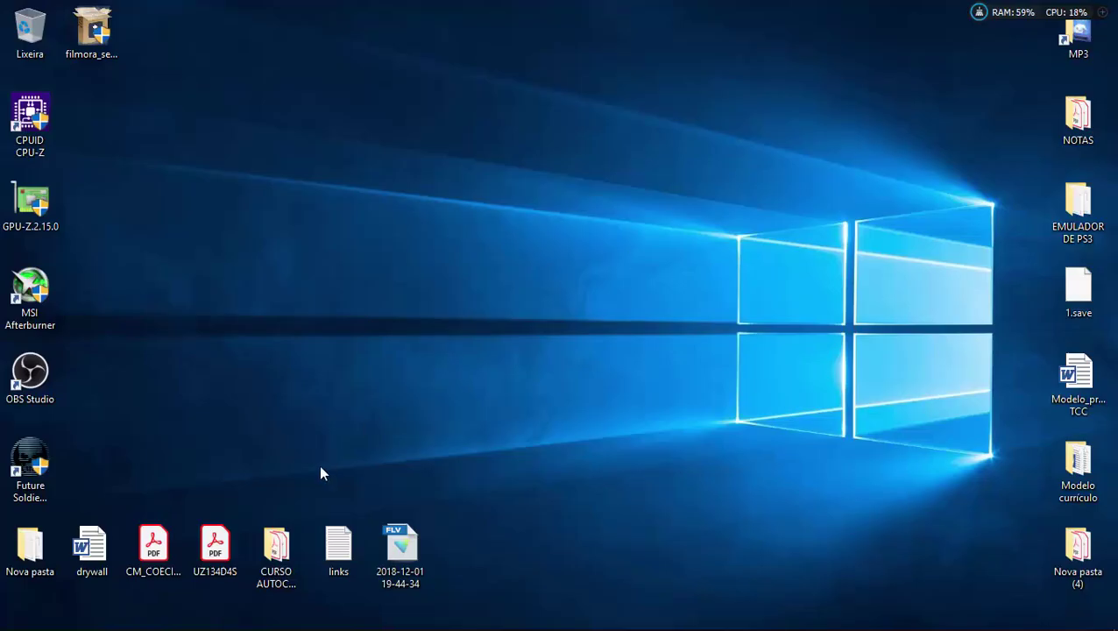
Launch the filmora_setup_full1083 installer from the desktop and expand its custom installation options, leaving Português as the language.
left_click_drag(96, 35, 111, 75)
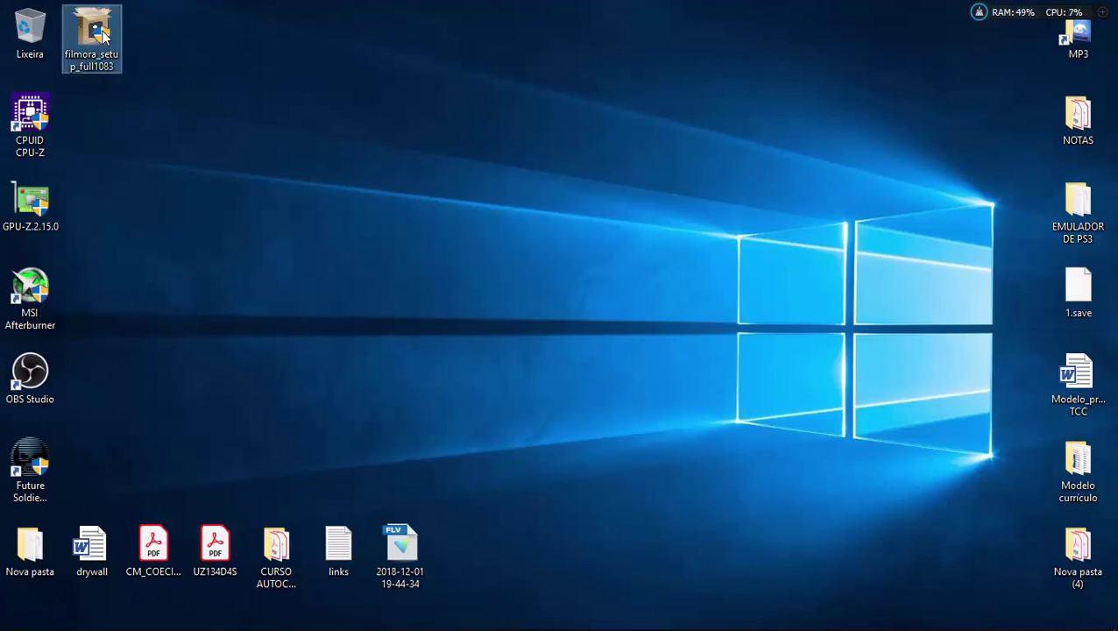
left_click(544, 64)
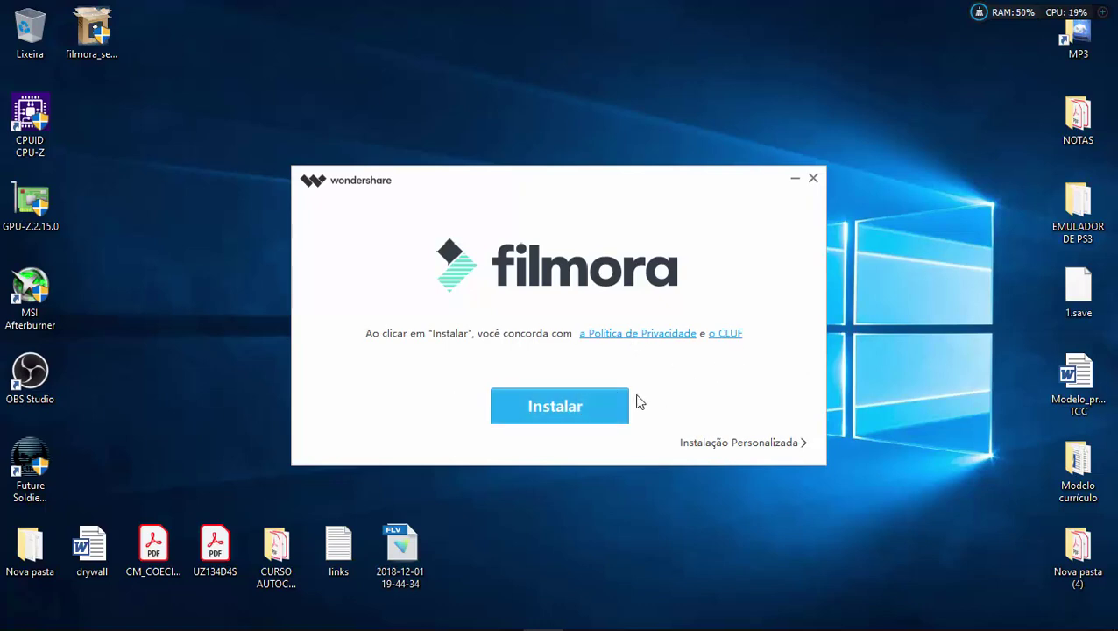
left_click(742, 445)
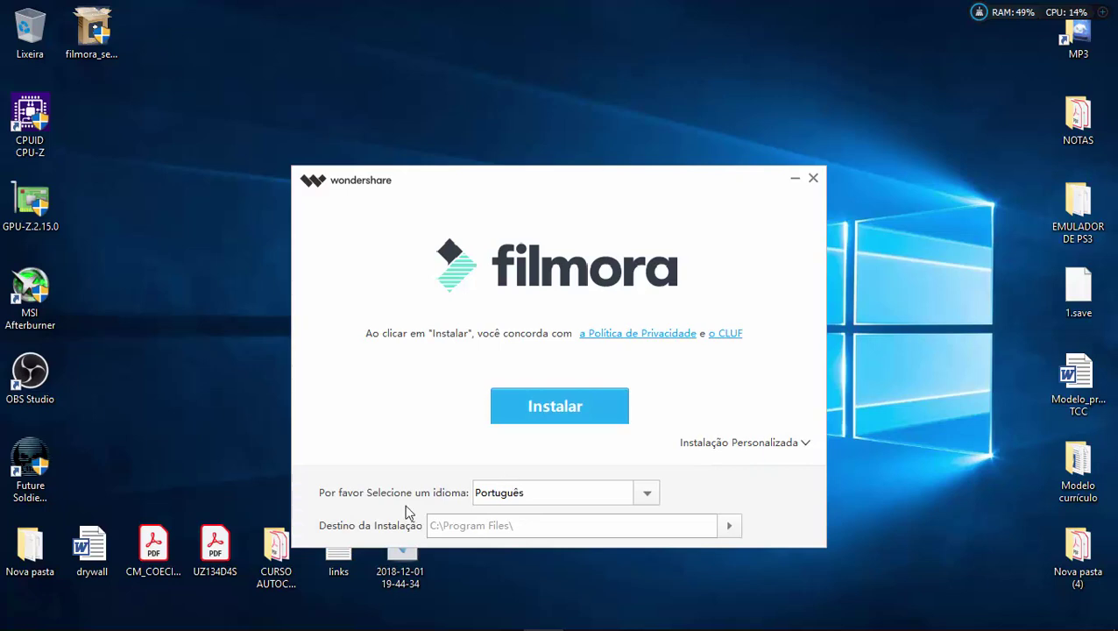
left_click(646, 493)
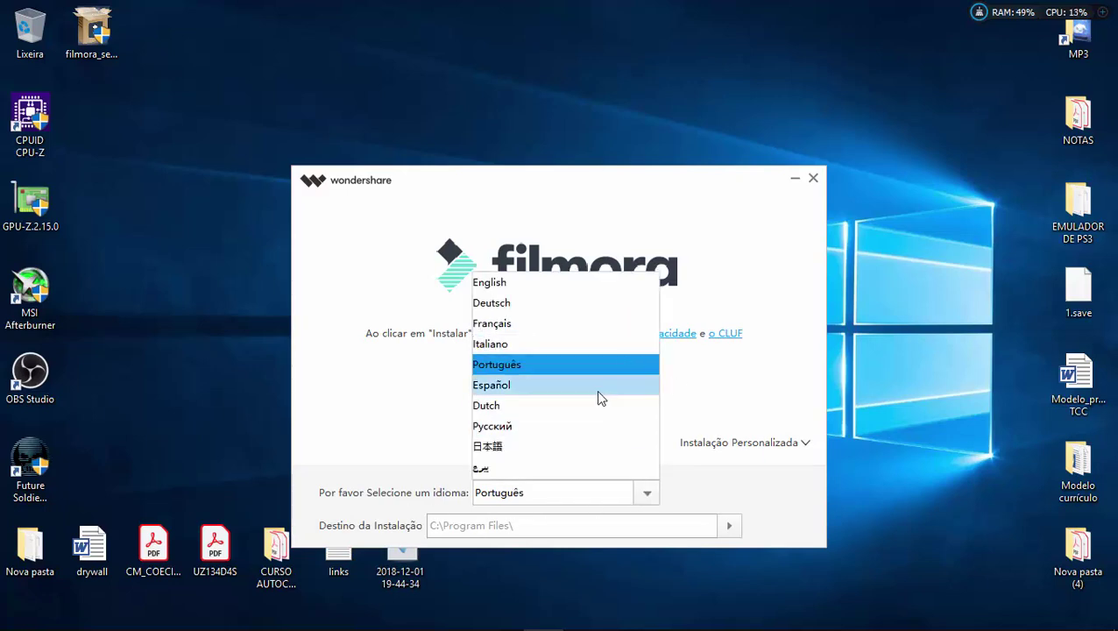
left_click(682, 396)
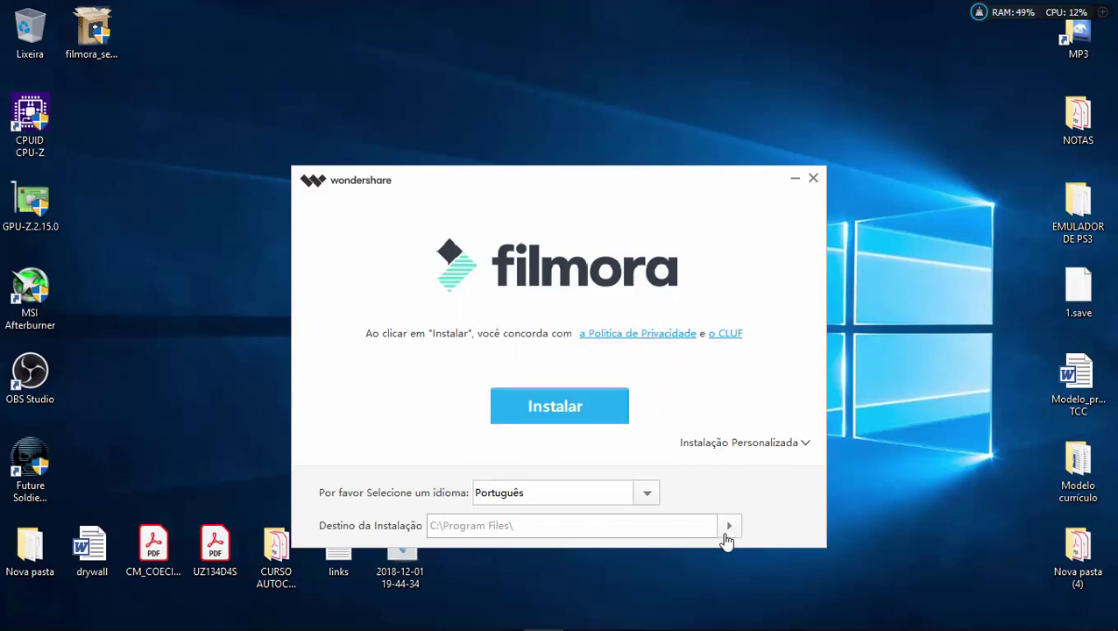
Install Filmora, agreeing to replace the existing installation, and start the program.
left_click(601, 406)
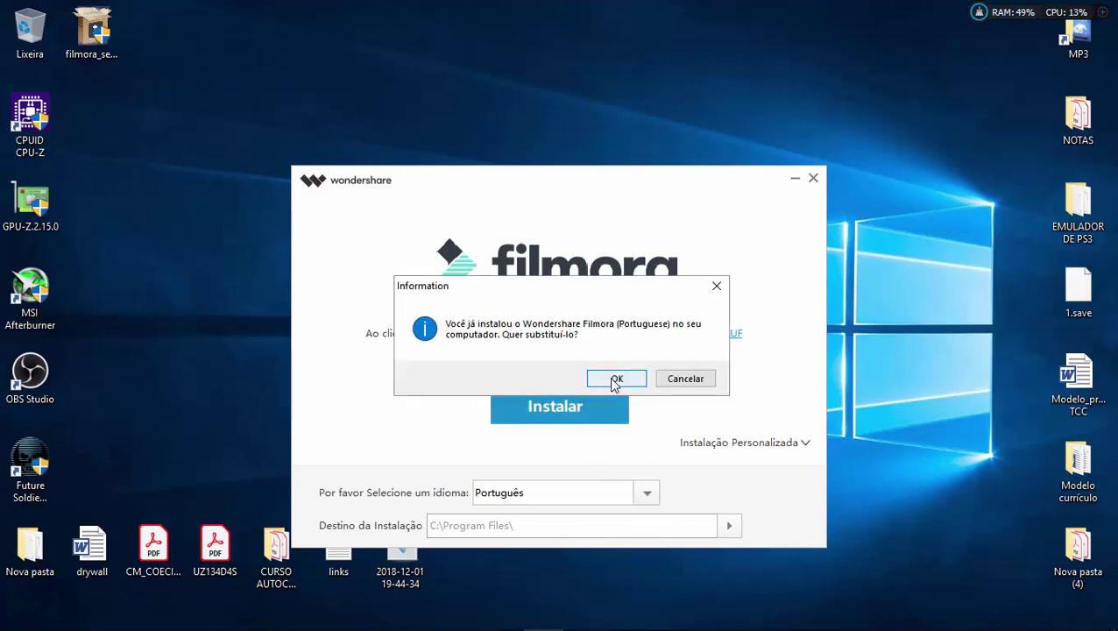
left_click(614, 381)
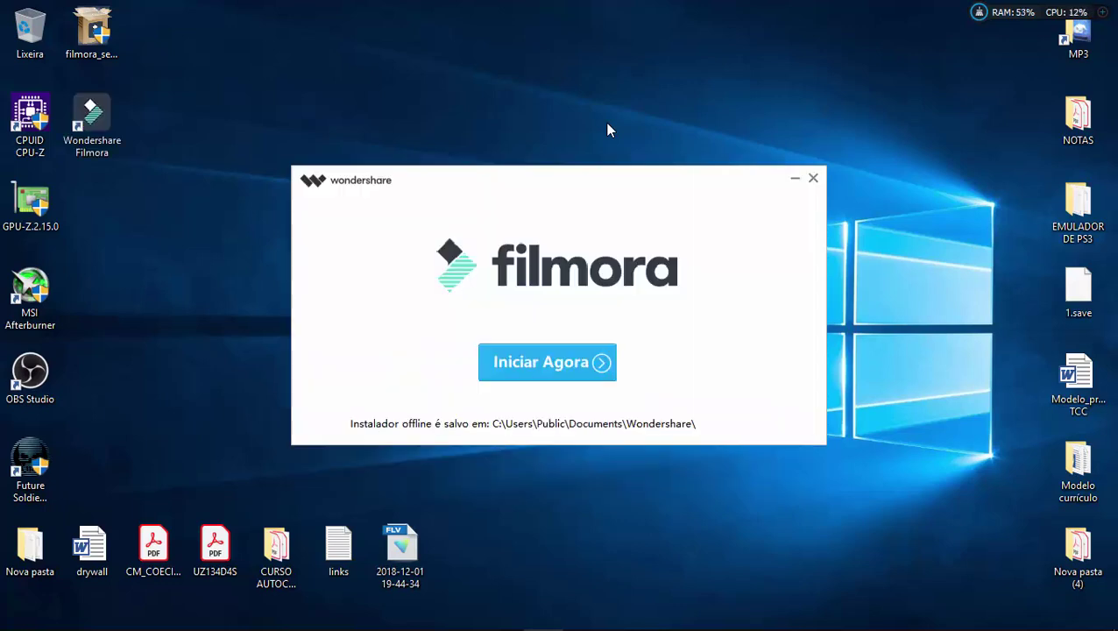
left_click(593, 366)
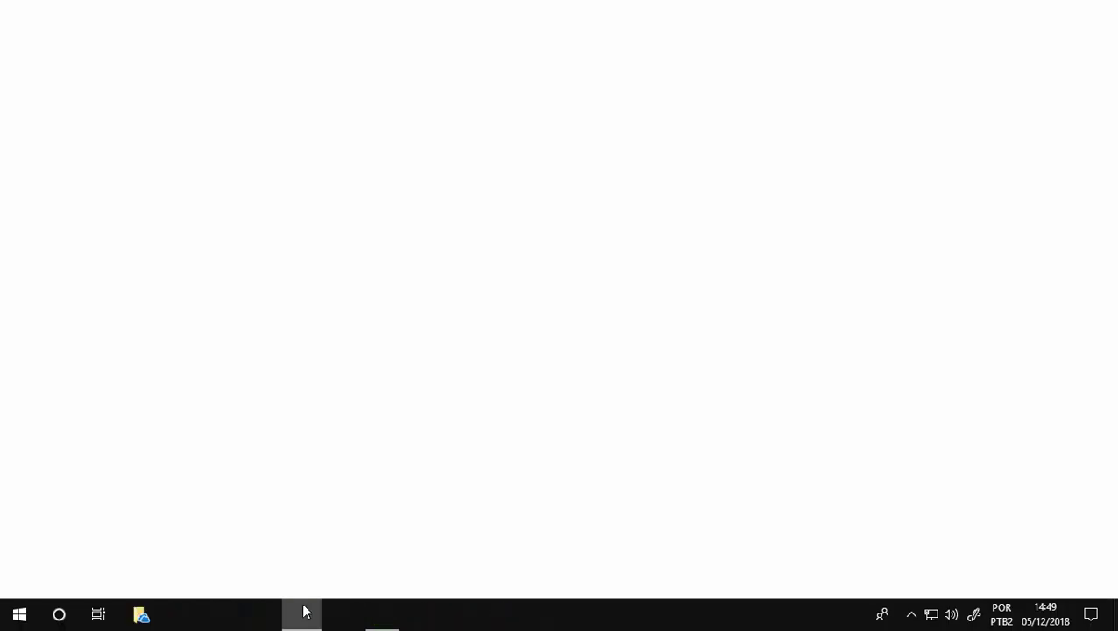
mouse_move(306, 611)
left_click(377, 485)
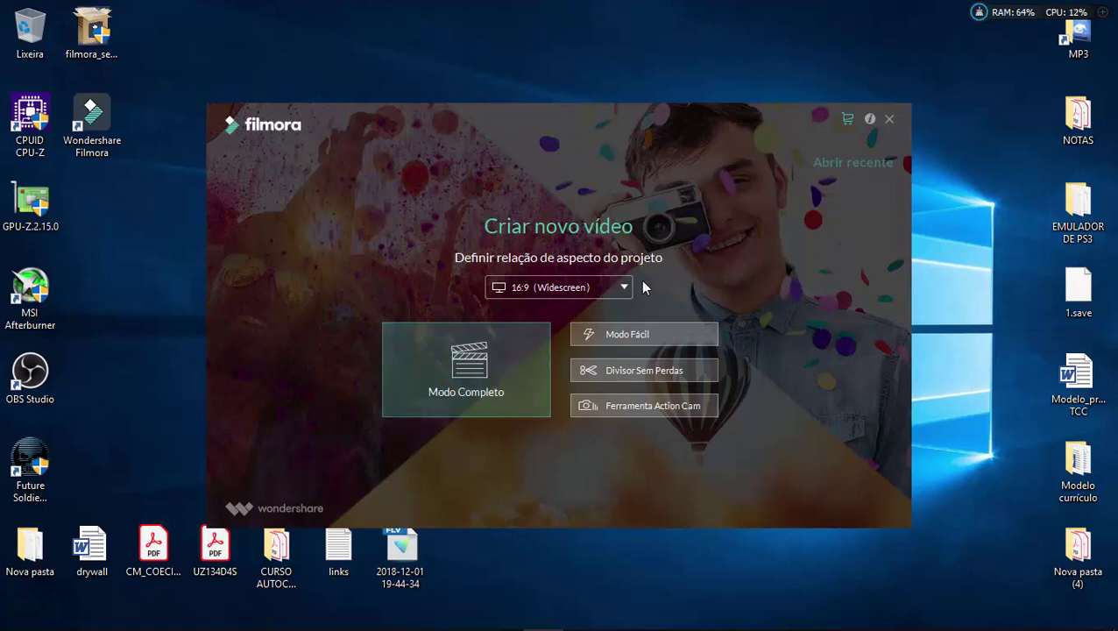
Choose the 16:9 (Widescreen) aspect ratio for the new video and open the full-featured editing mode (Modo Completo).
left_click(618, 287)
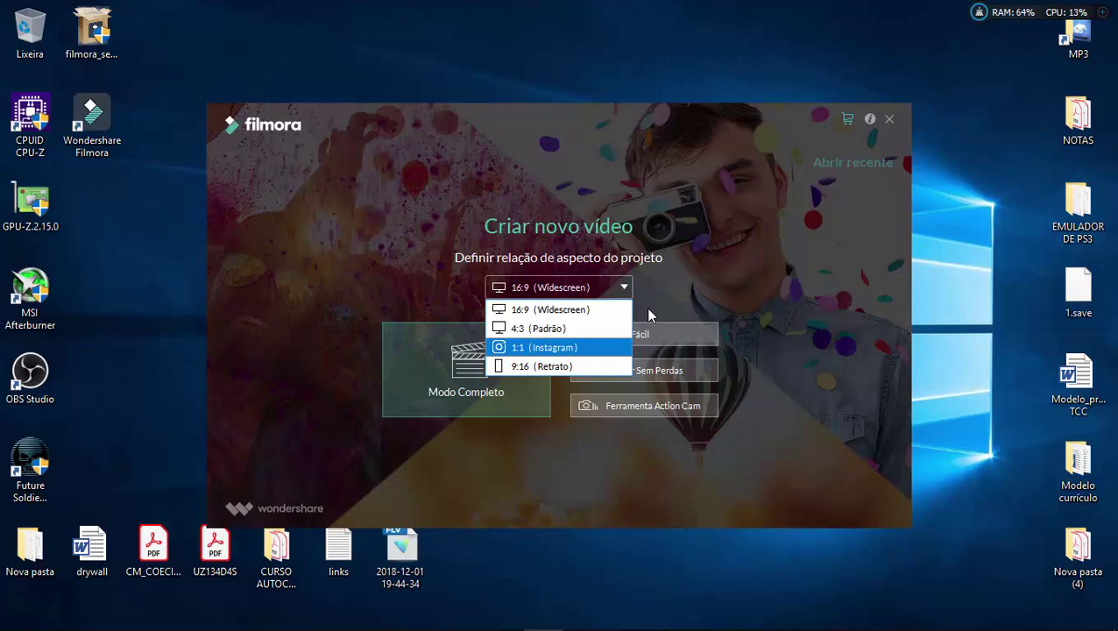
left_click(562, 314)
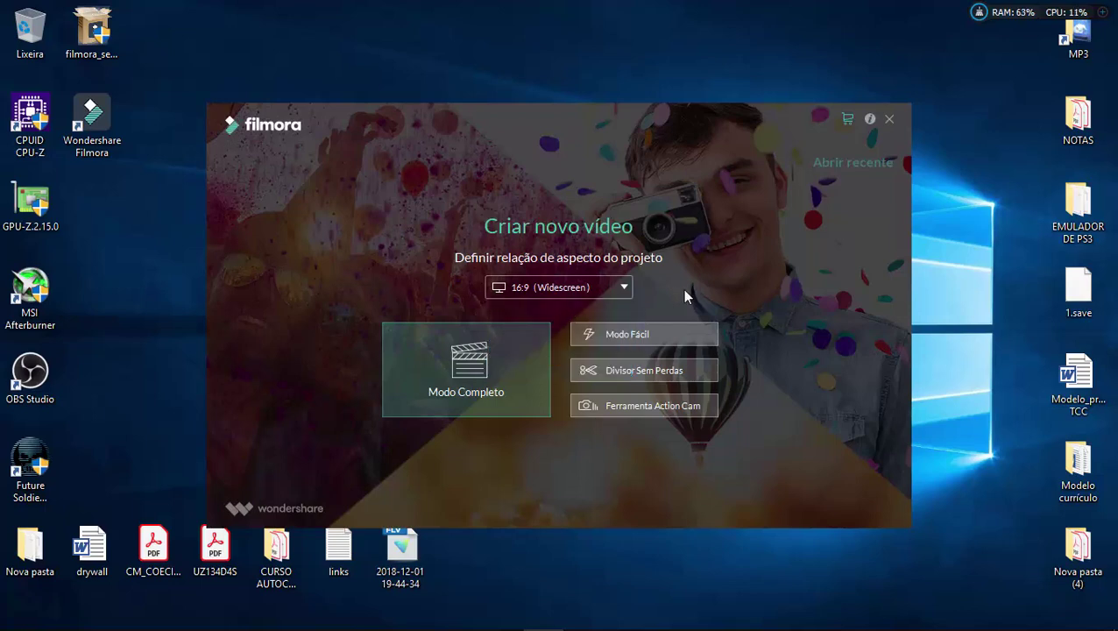
left_click(517, 350)
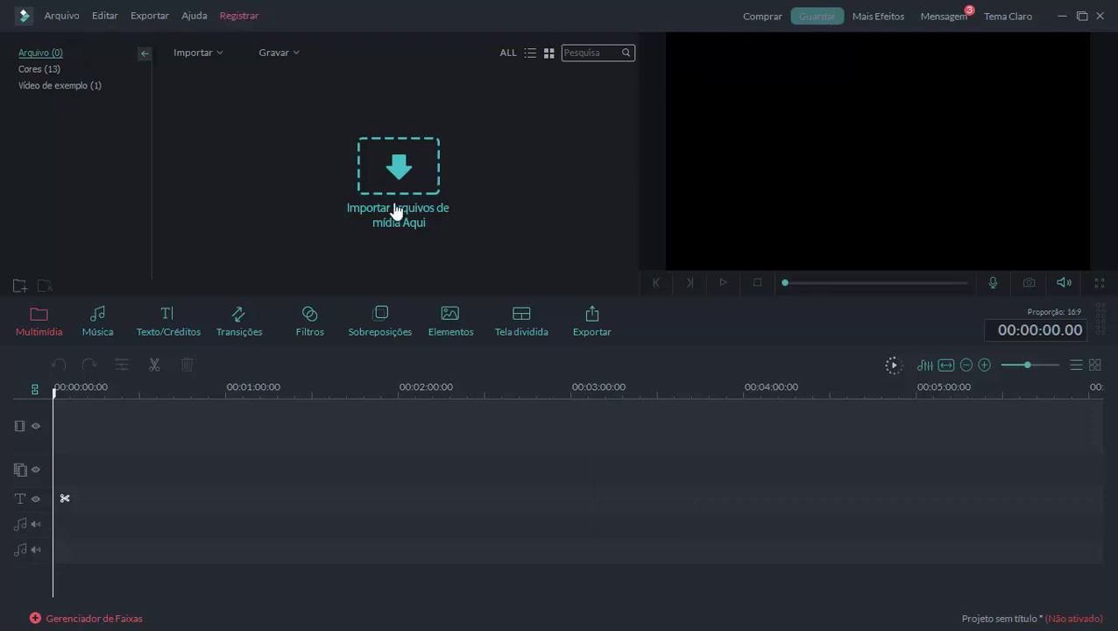
Browse the music, text/credits, transitions, filters and elements libraries, and return to the multimedia library.
left_click(443, 178)
left_click(478, 375)
left_click(99, 322)
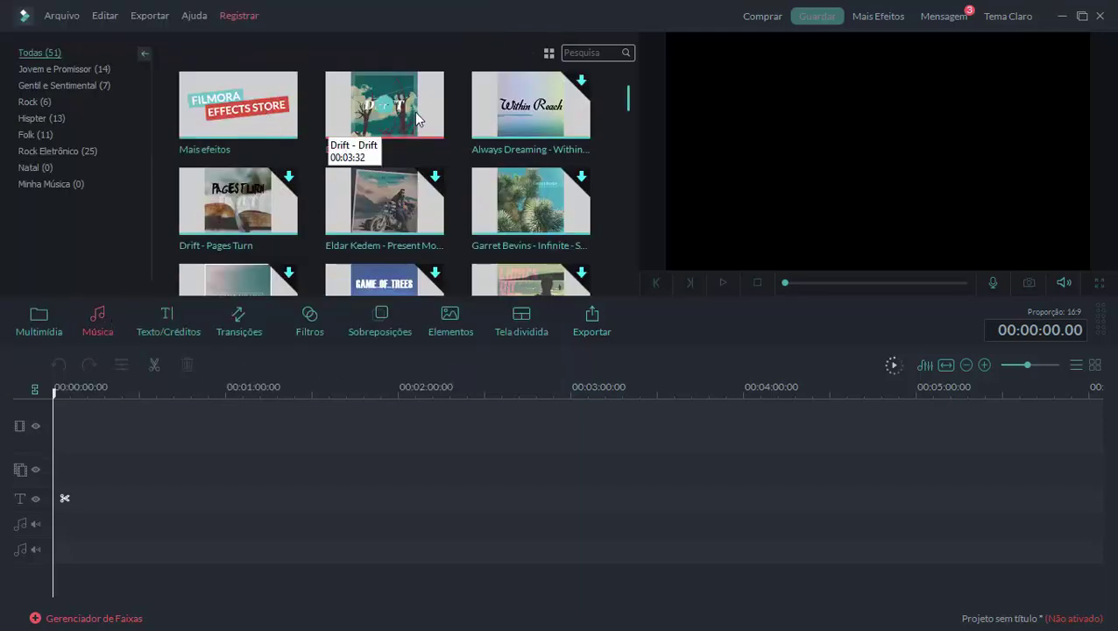
left_click(166, 323)
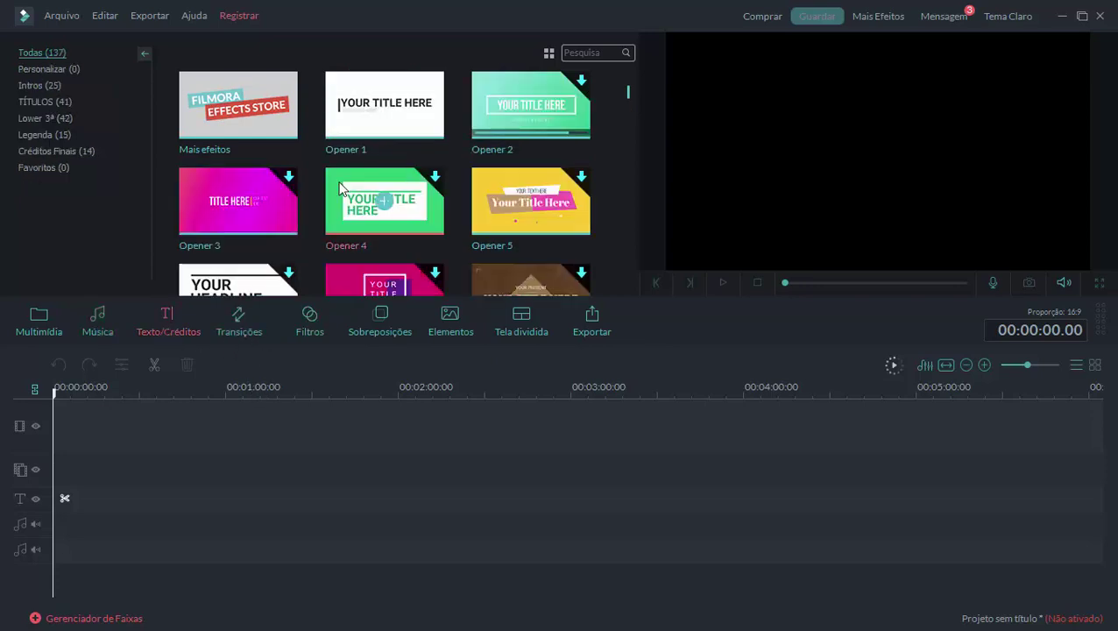
left_click(244, 320)
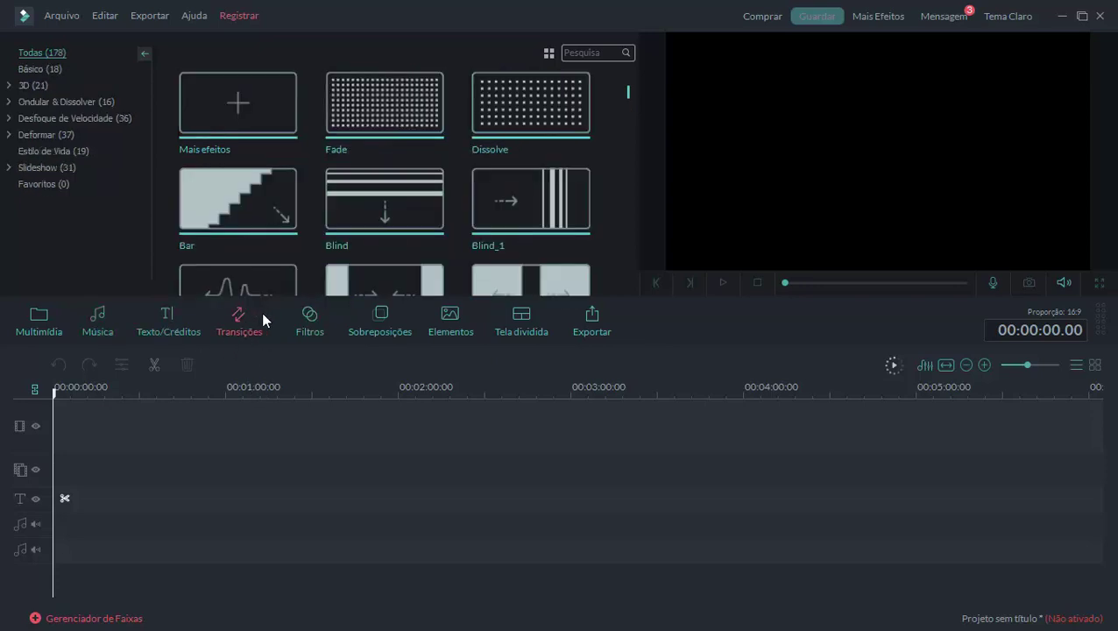
left_click(331, 316)
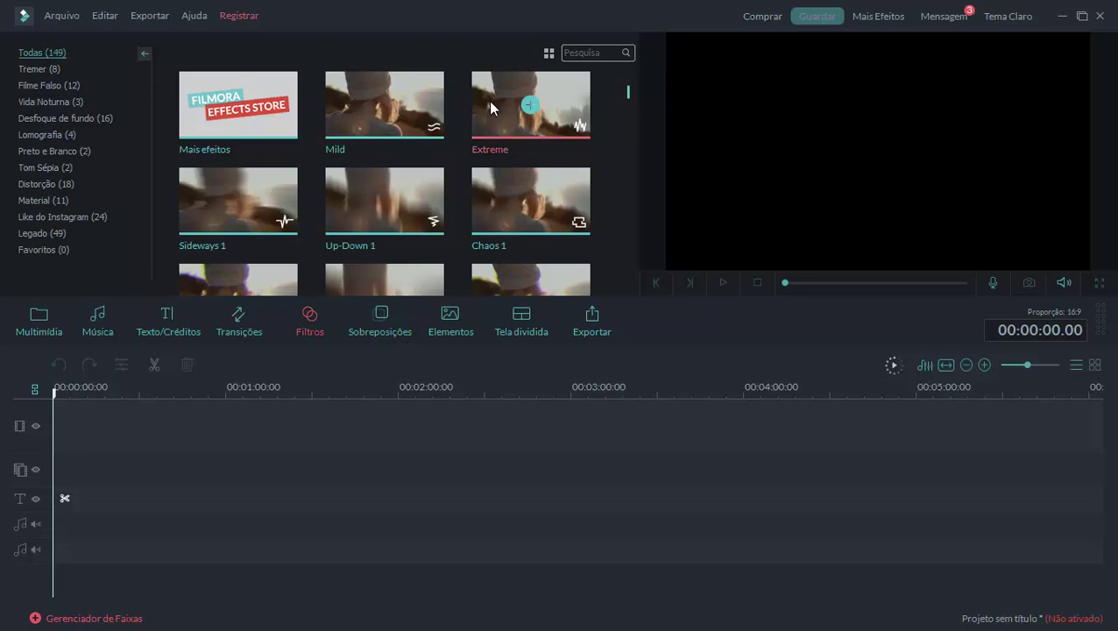
left_click(449, 321)
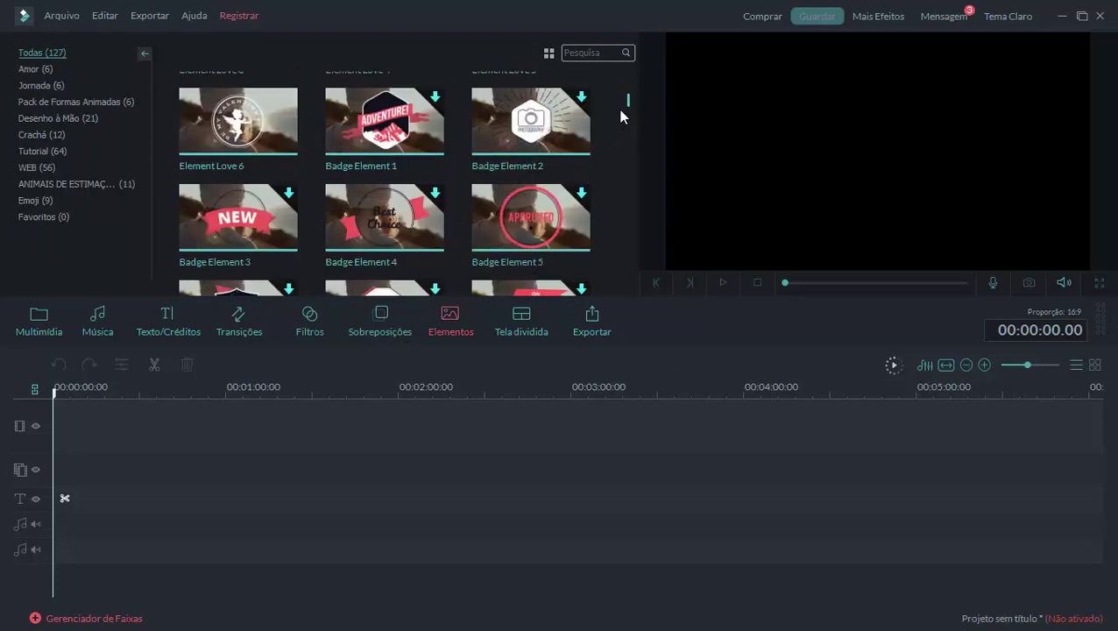
left_click_drag(627, 102, 631, 162)
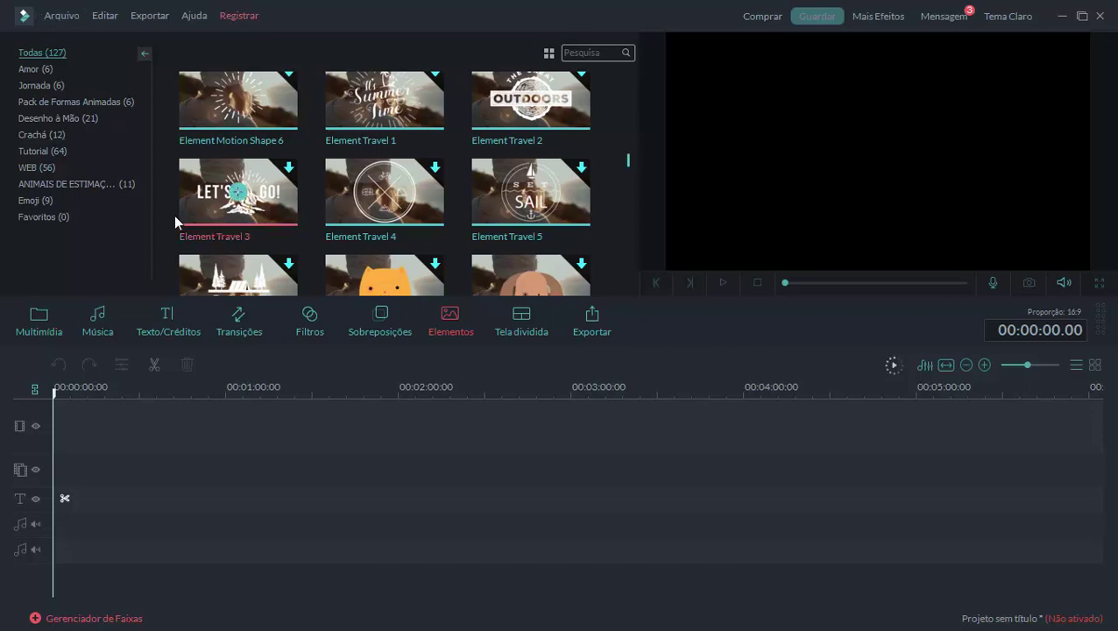
left_click(26, 326)
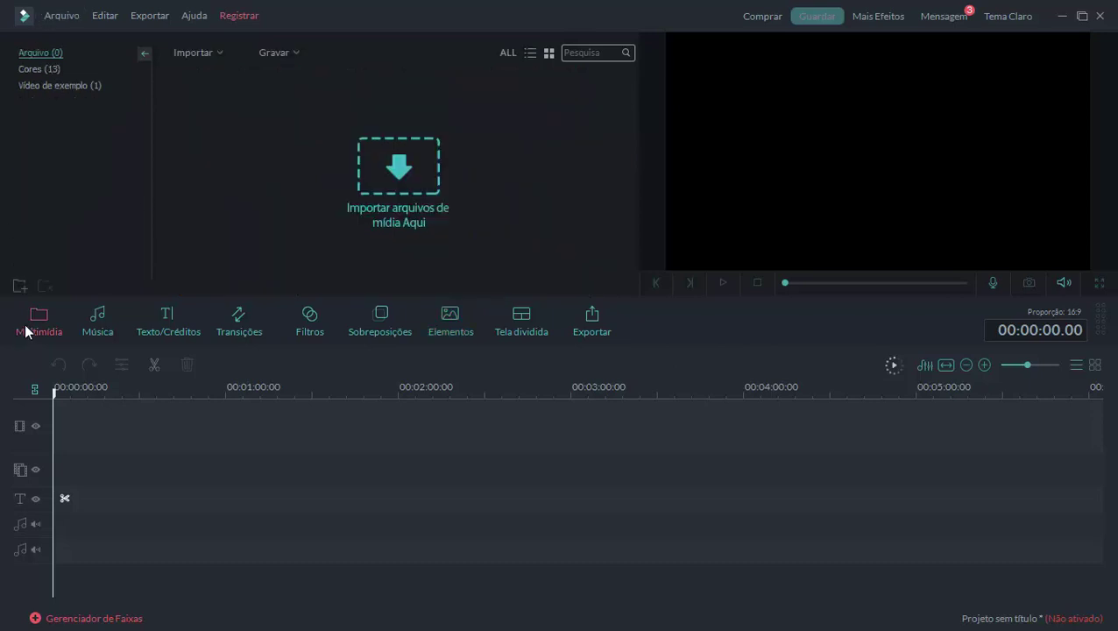
Examine the file commands and the media recording options for webcam, PC screen and voice-over, and leave without choosing one.
left_click(52, 19)
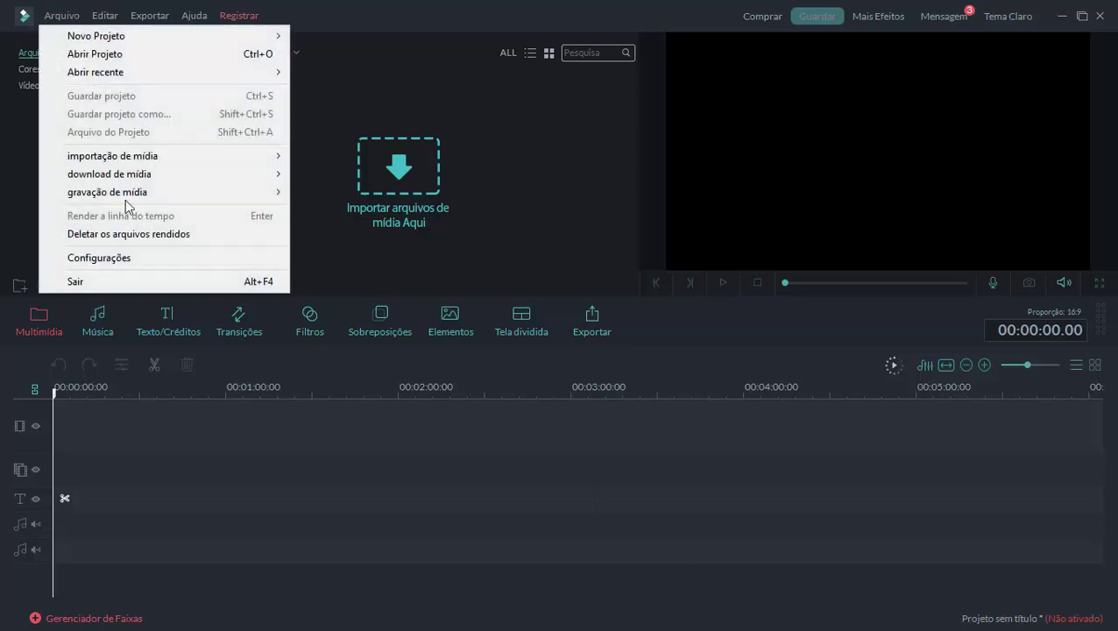
mouse_move(109, 196)
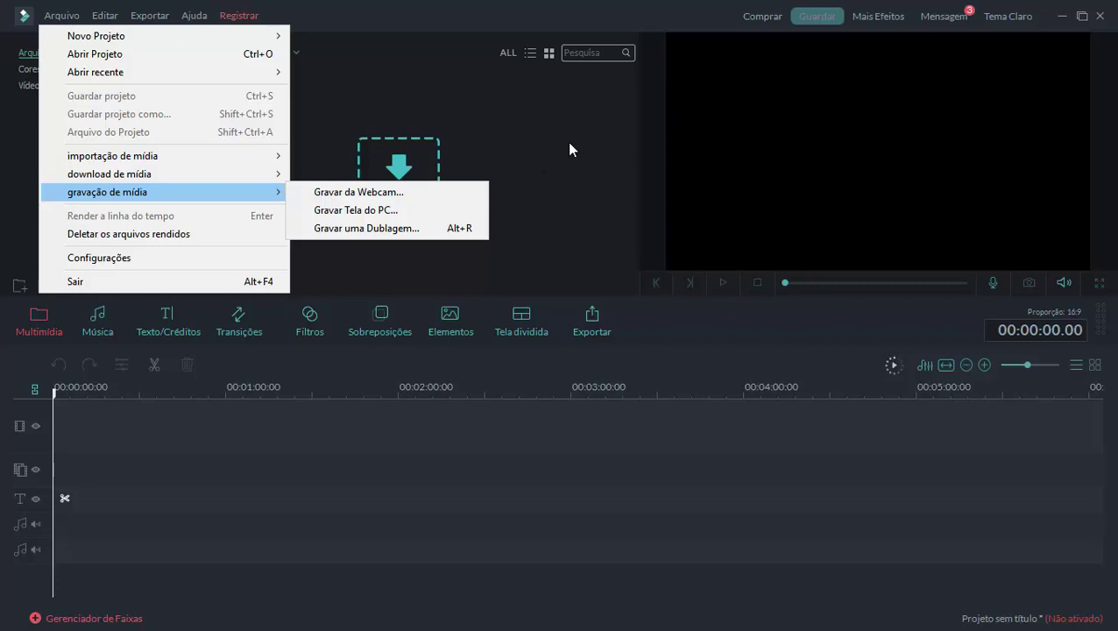
key("ctrl+o")
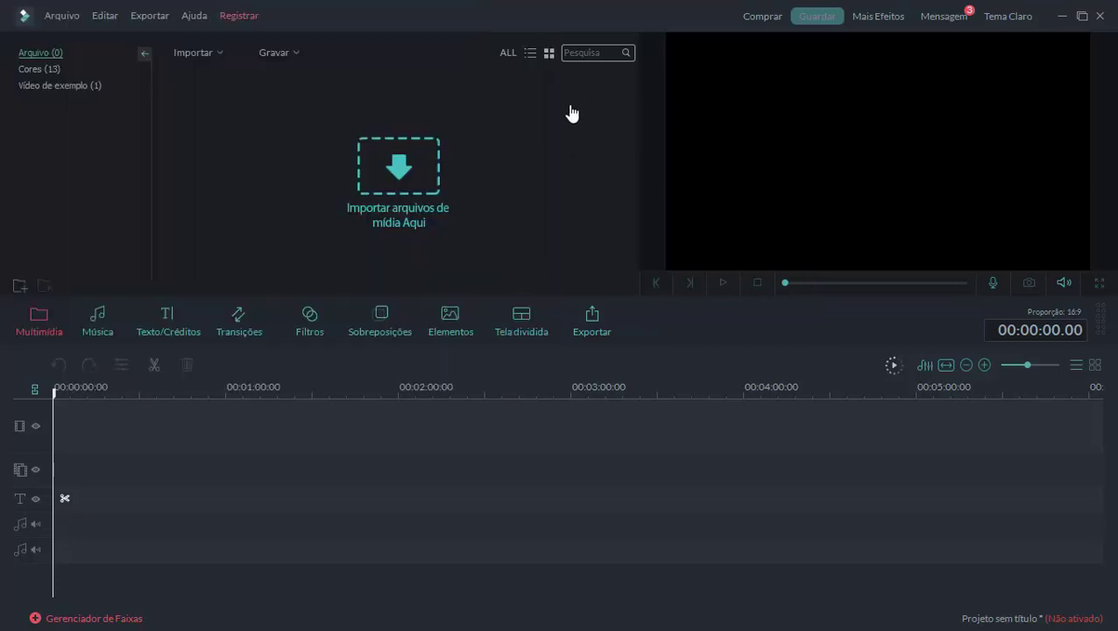
left_click(59, 16)
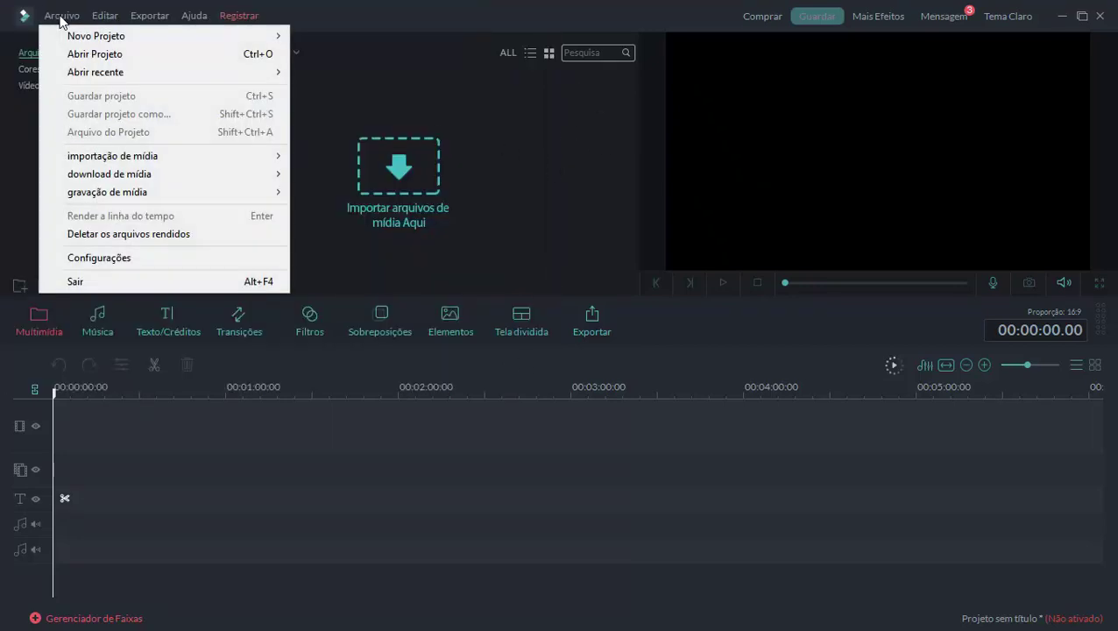
mouse_move(138, 194)
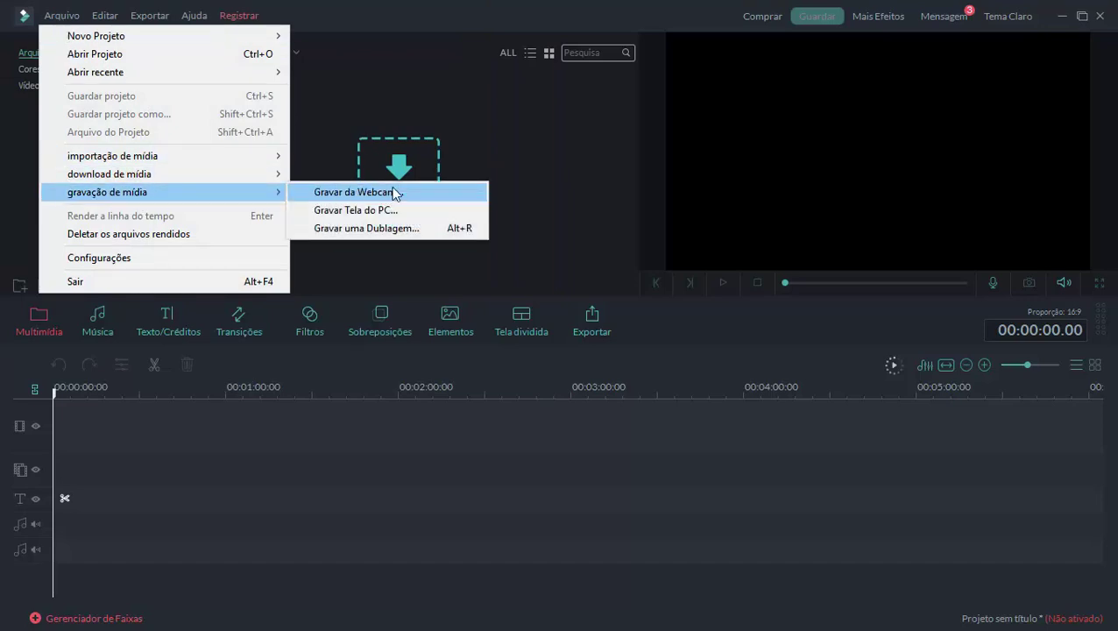
left_click(572, 12)
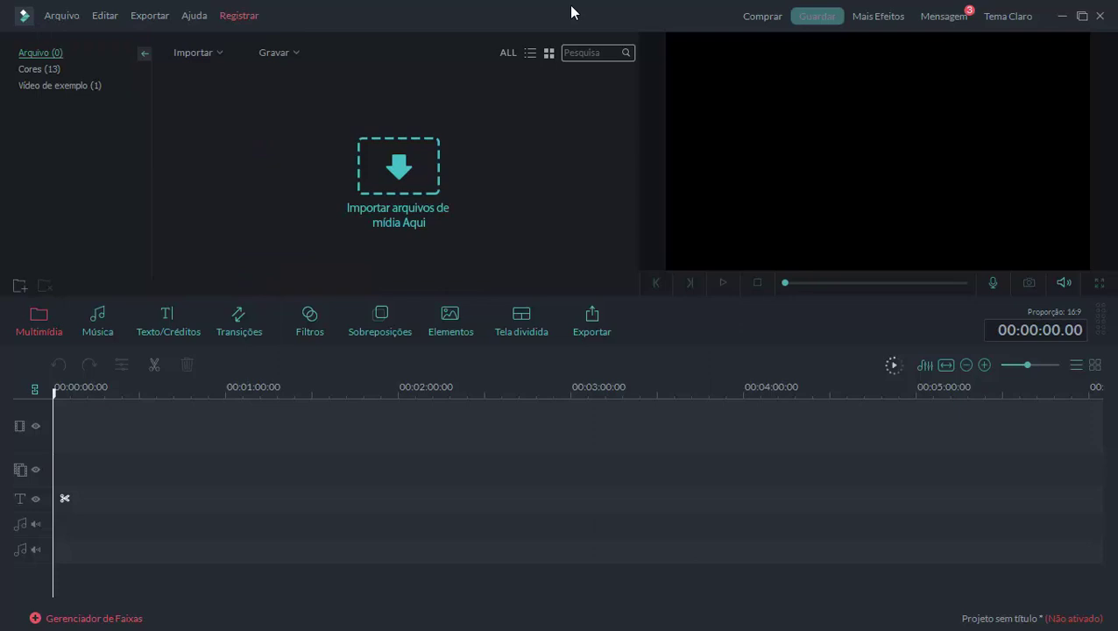